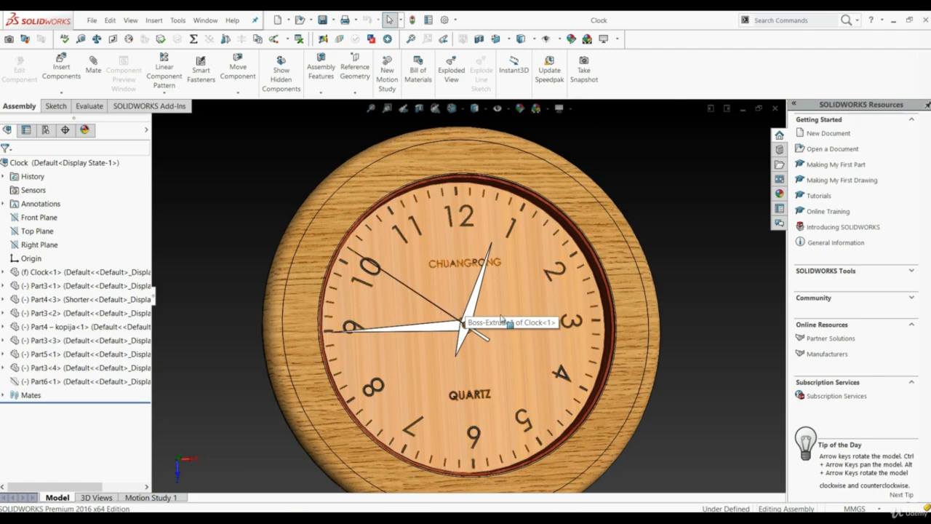
# Inspect the centre pin of the clock hands and open Motion Study 1
pyautogui.scroll(-5, 485, 342)
pyautogui.click(486, 307)
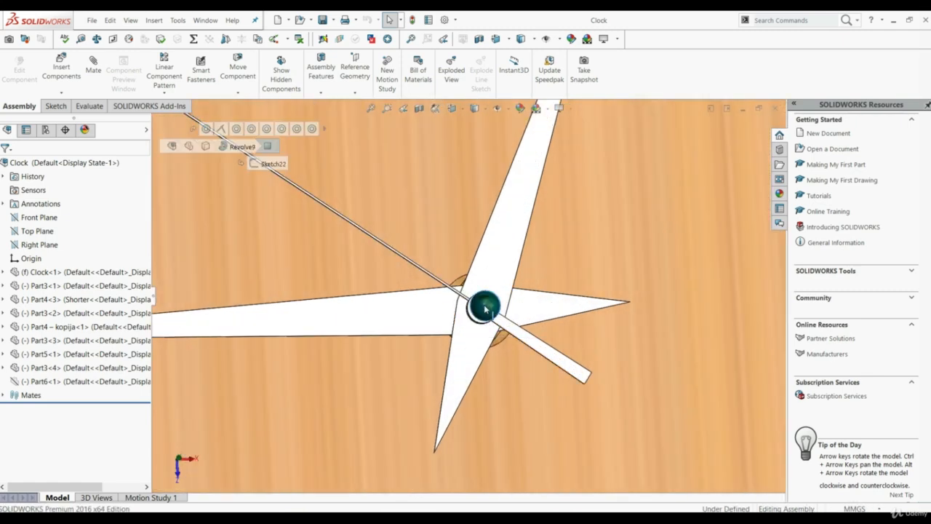
pyautogui.scroll(8, 490, 327)
pyautogui.scroll(-4, 458, 314)
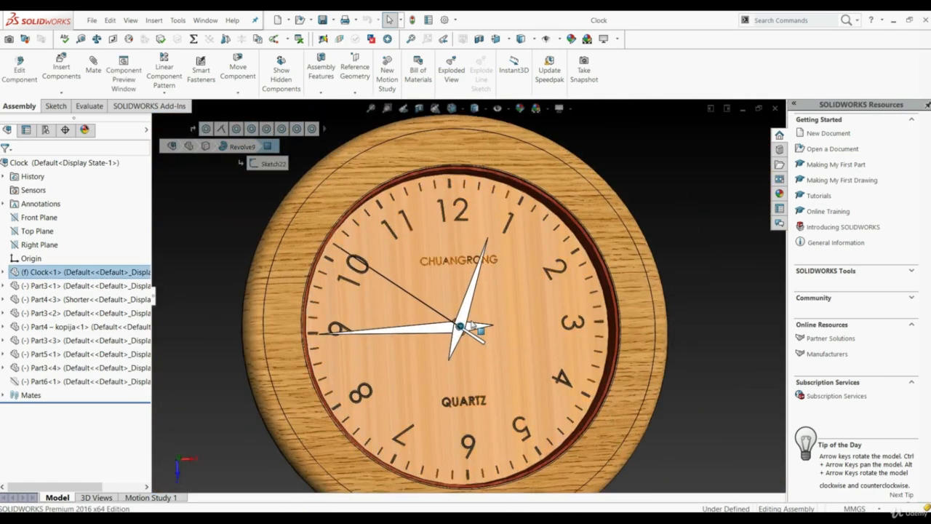
pyautogui.click(150, 497)
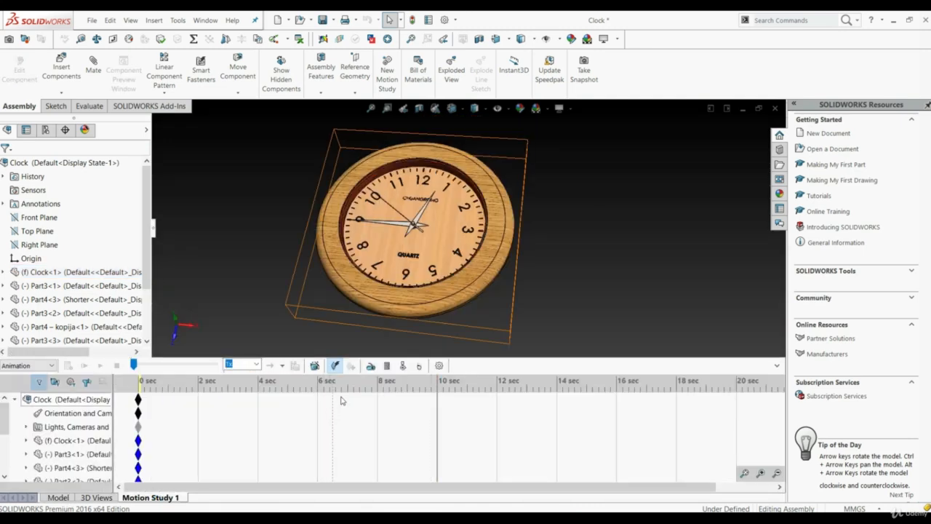
# Start a rotary motor on the face of the short hour hand and reverse its direction
pyautogui.click(371, 366)
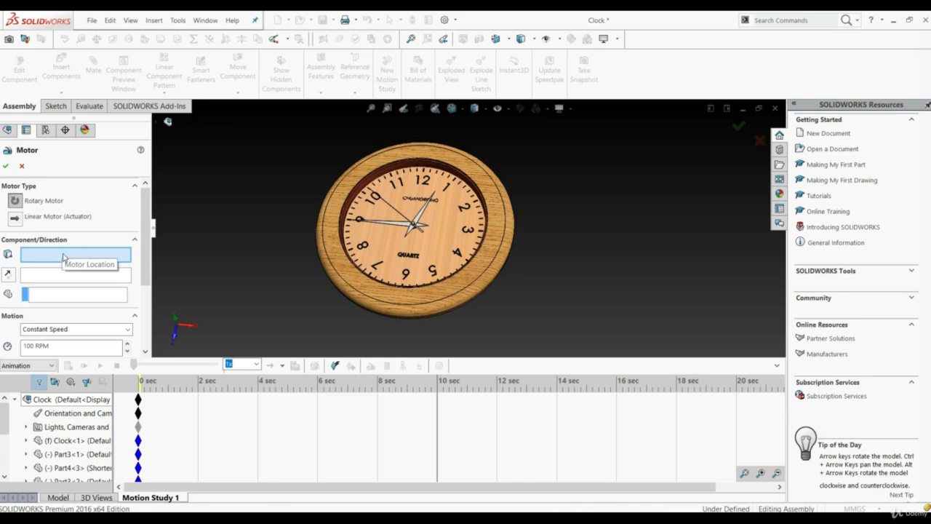
pyautogui.scroll(-3, 418, 227)
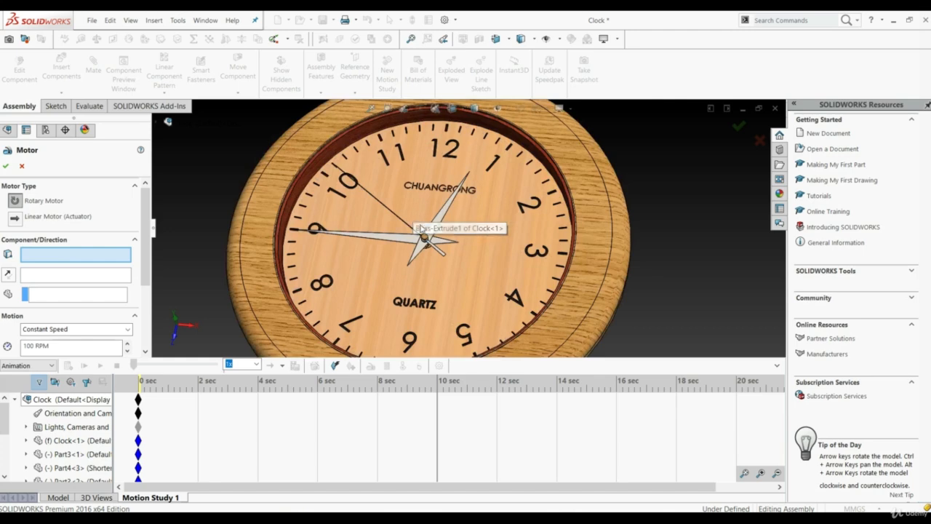
pyautogui.scroll(-3, 422, 228)
pyautogui.scroll(2, 439, 289)
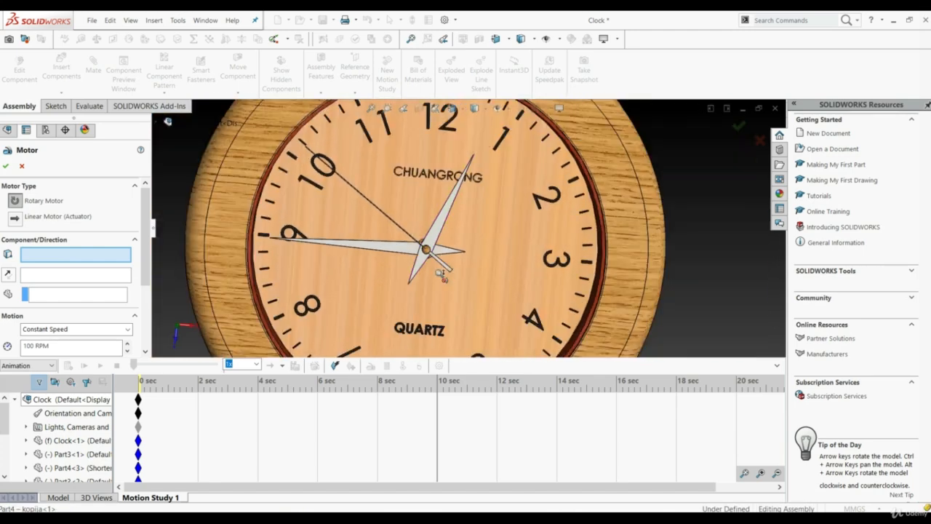
pyautogui.click(423, 263)
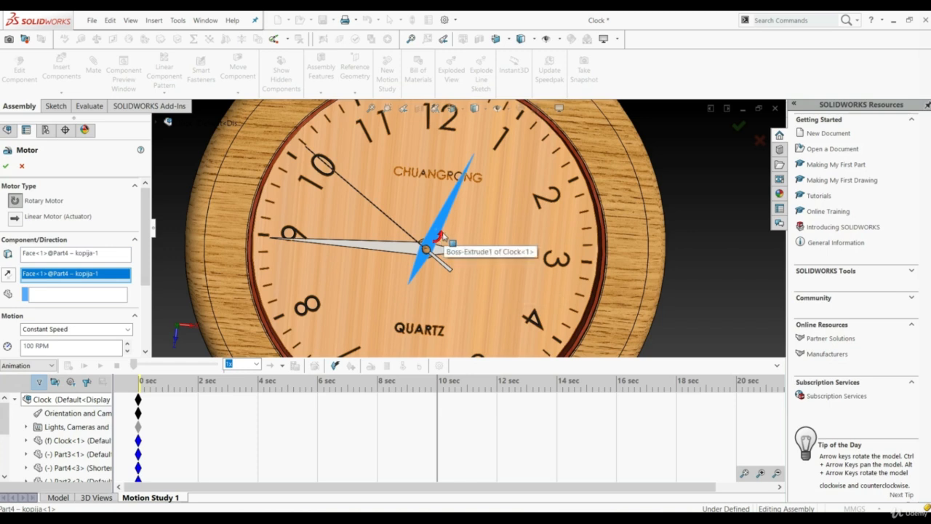
pyautogui.click(9, 276)
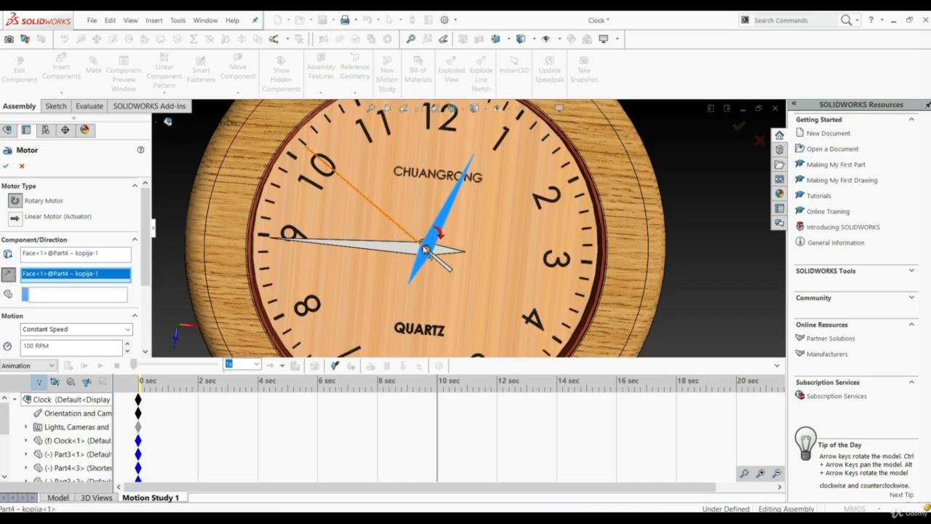
# Set the hour hand's motor to a constant speed of 10 RPM and accept it
pyautogui.moveTo(150, 258); pyautogui.dragTo(148, 310)
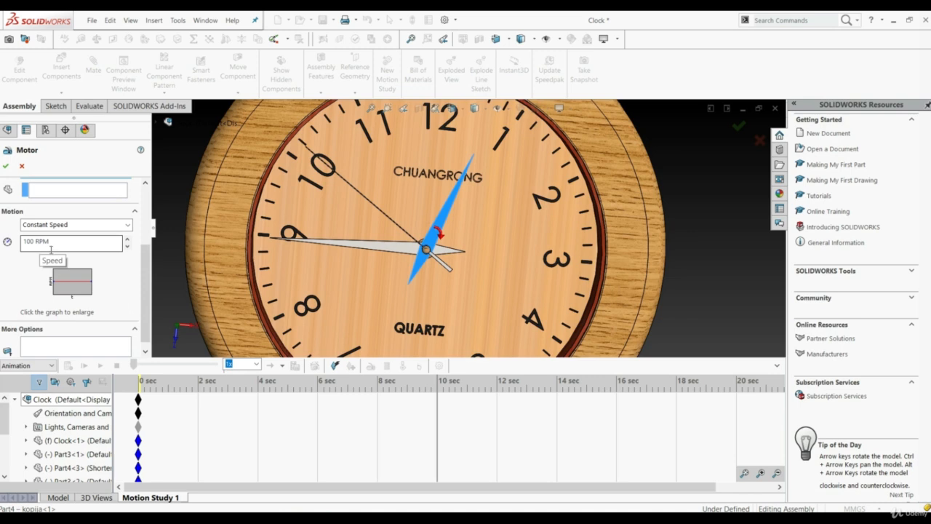
pyautogui.click(127, 225)
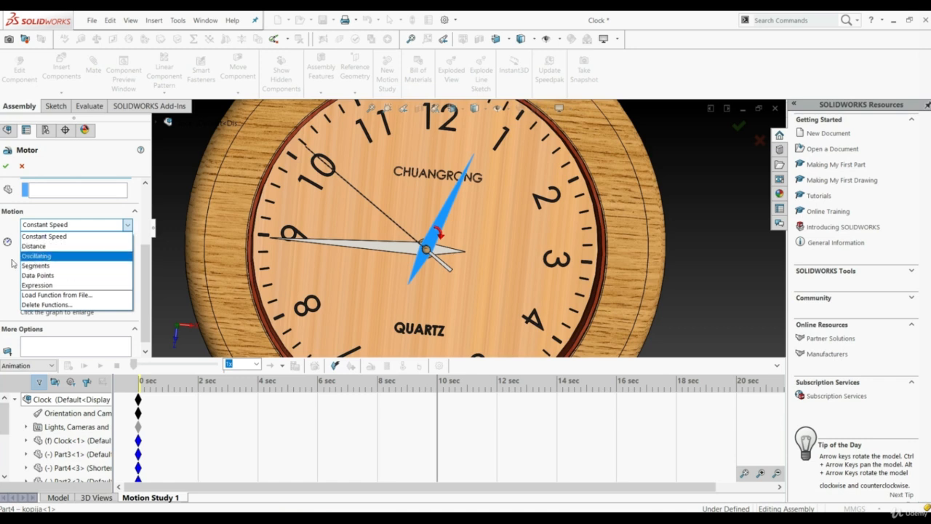
pyautogui.click(53, 236)
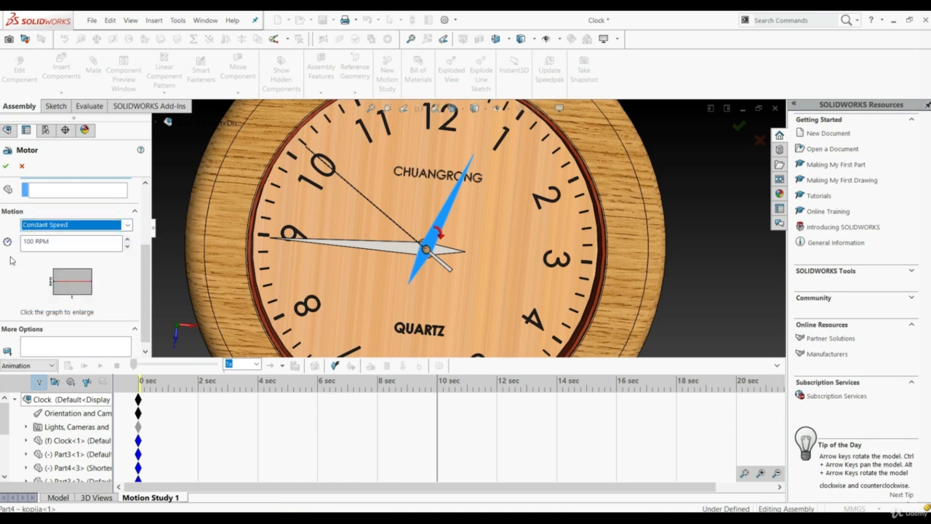
pyautogui.click(56, 243)
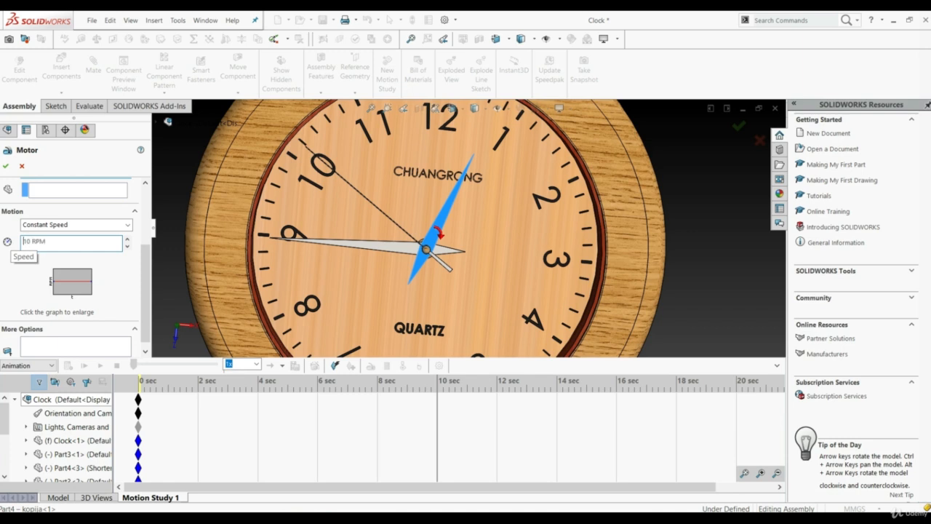
pyautogui.click(7, 167)
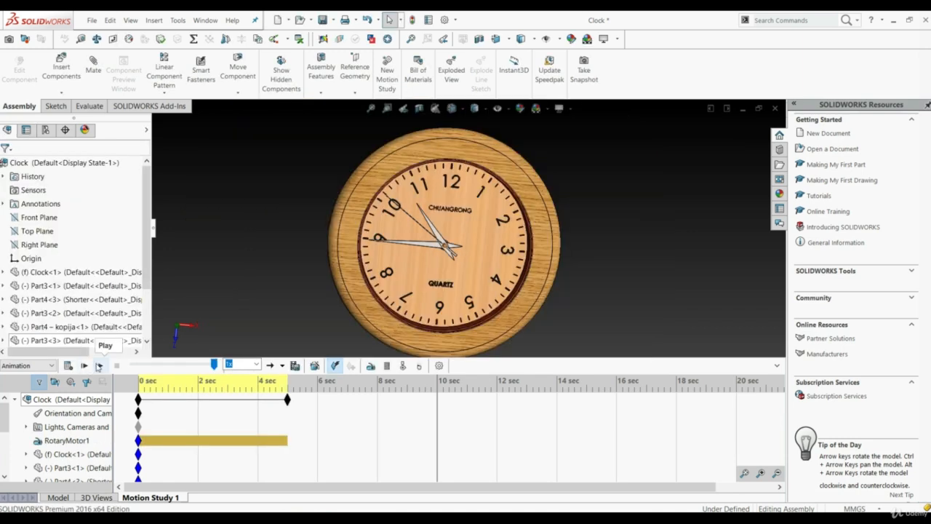
# Extend the motion study's duration to 10 seconds and play the animation from the start
pyautogui.click(85, 365)
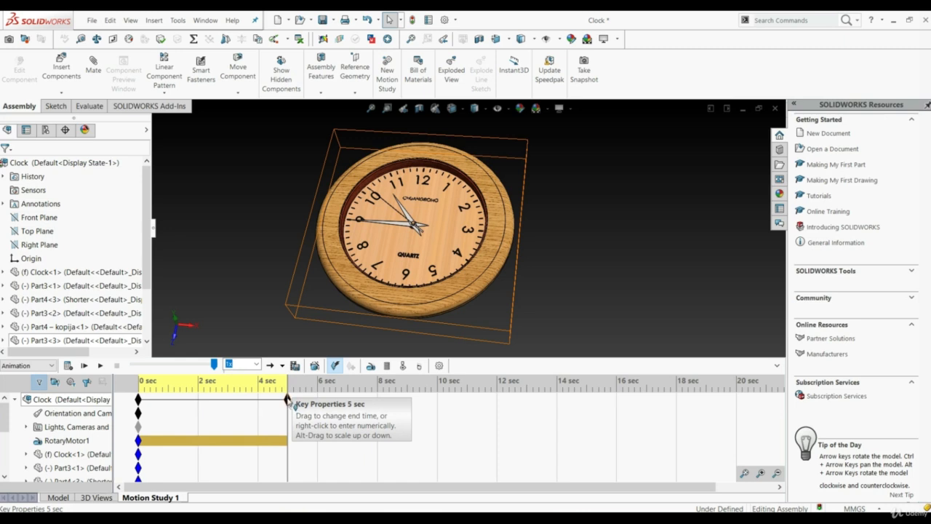
pyautogui.moveTo(288, 399); pyautogui.dragTo(349, 412)
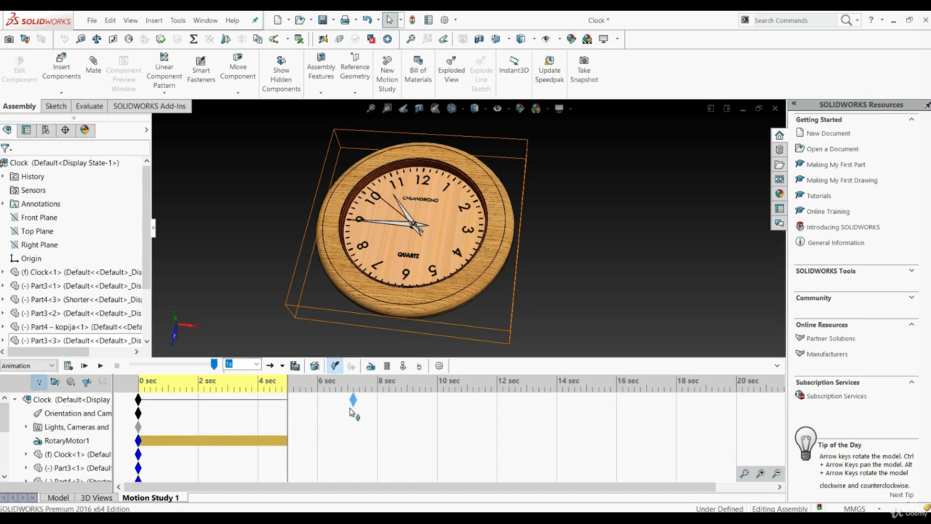
pyautogui.moveTo(437, 408); pyautogui.dragTo(437, 408)
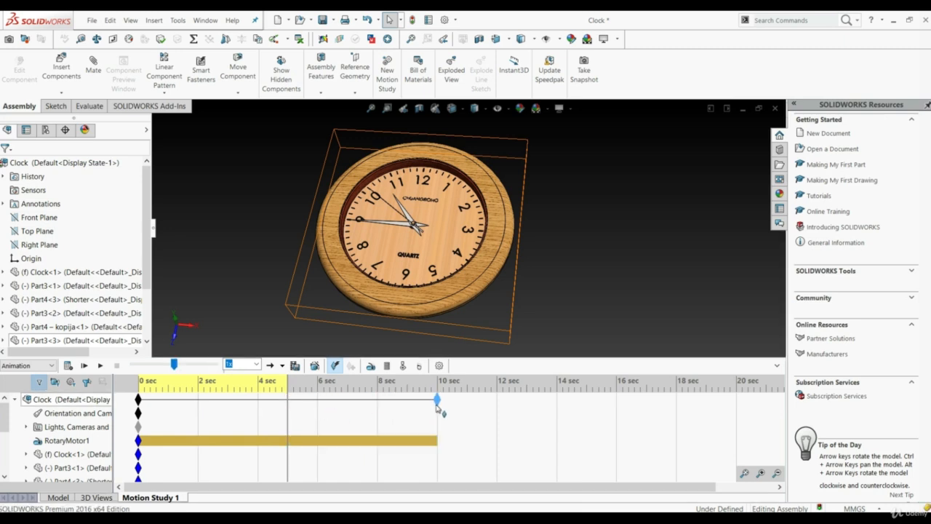
pyautogui.click(84, 365)
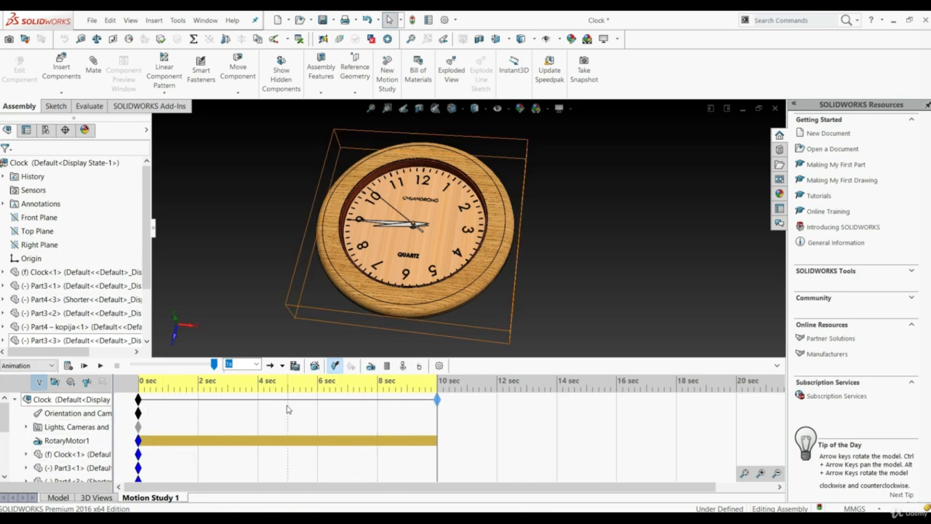
# Add a rotary motor to the long minute hand's face with reversed direction and a constant speed of 15 RPM
pyautogui.scroll(-5, 412, 238)
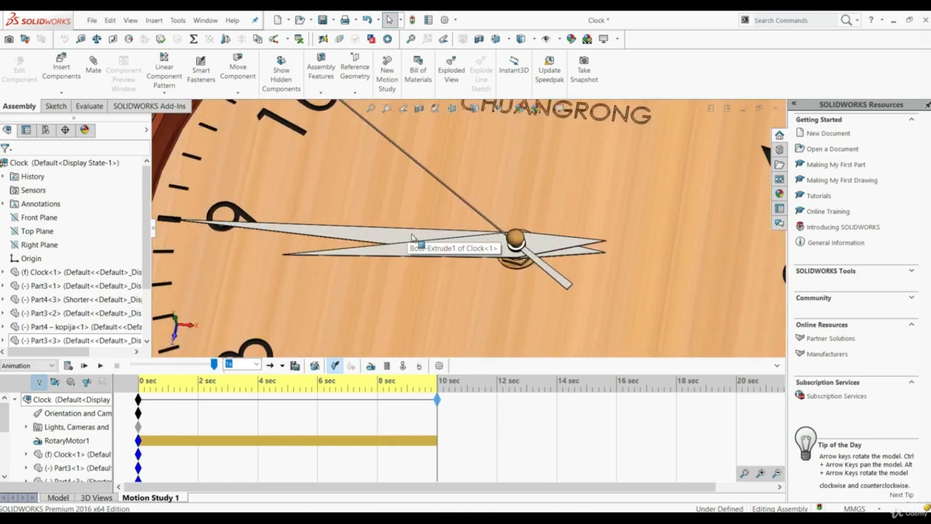
pyautogui.click(369, 368)
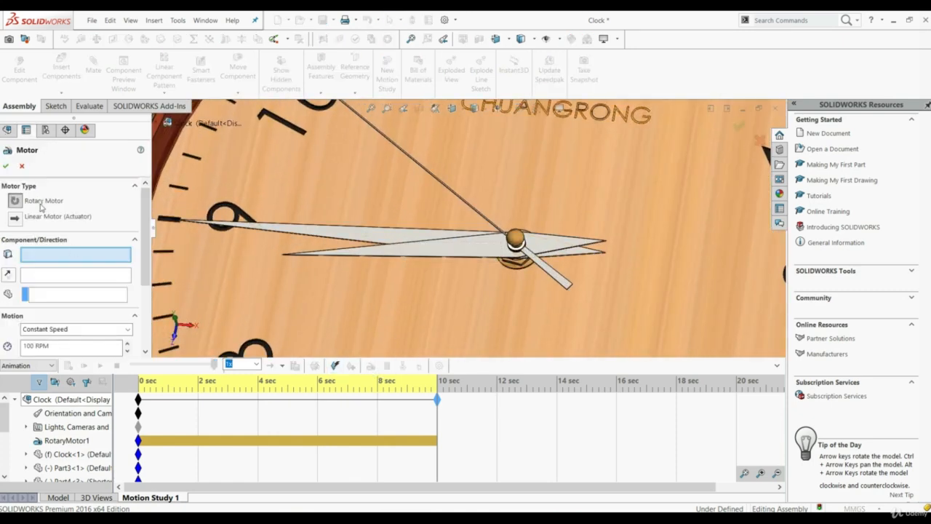
pyautogui.scroll(3, 408, 229)
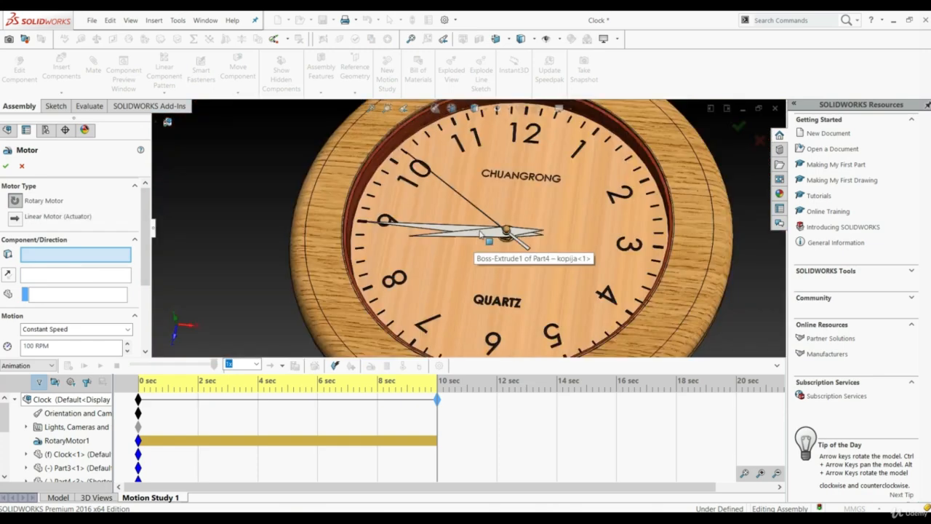
pyautogui.scroll(-6, 445, 244)
pyautogui.click(445, 238)
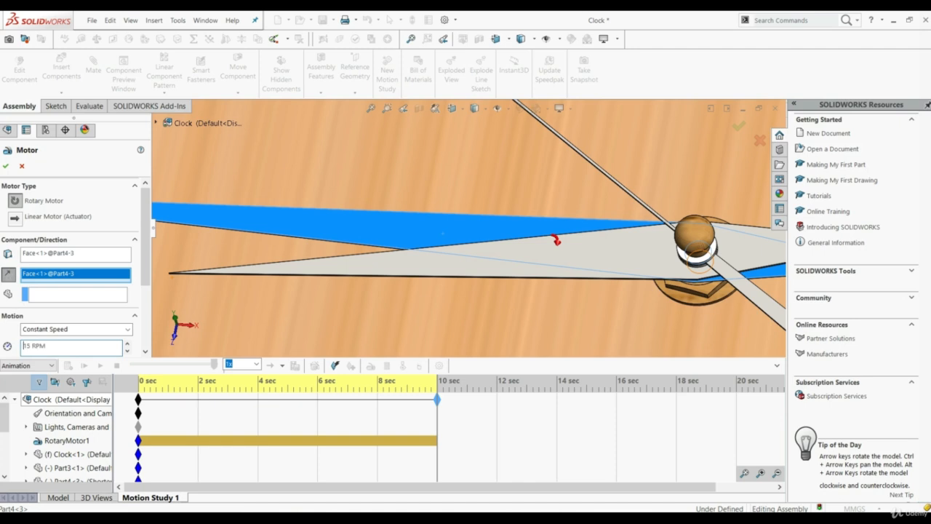
pyautogui.click(6, 166)
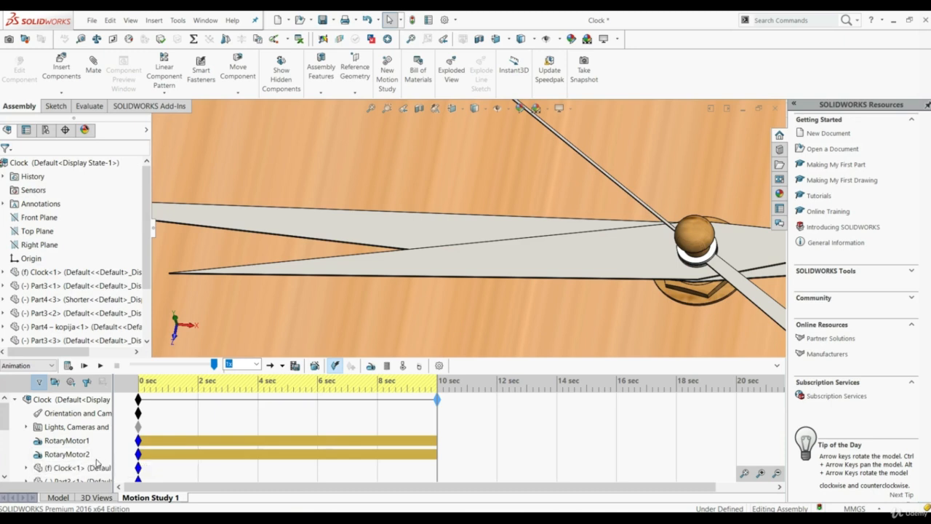
# Calculate the motion study with both hand motors and play it from the start
pyautogui.click(83, 366)
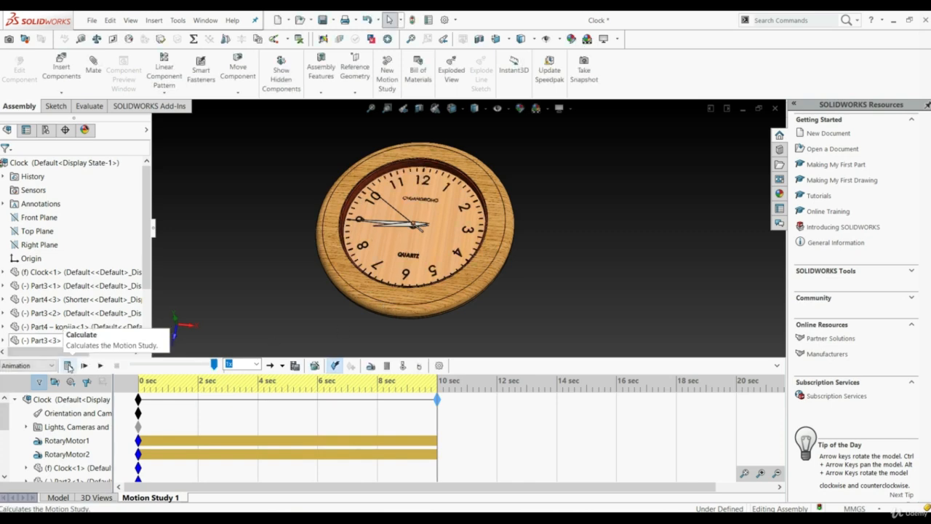
pyautogui.click(68, 367)
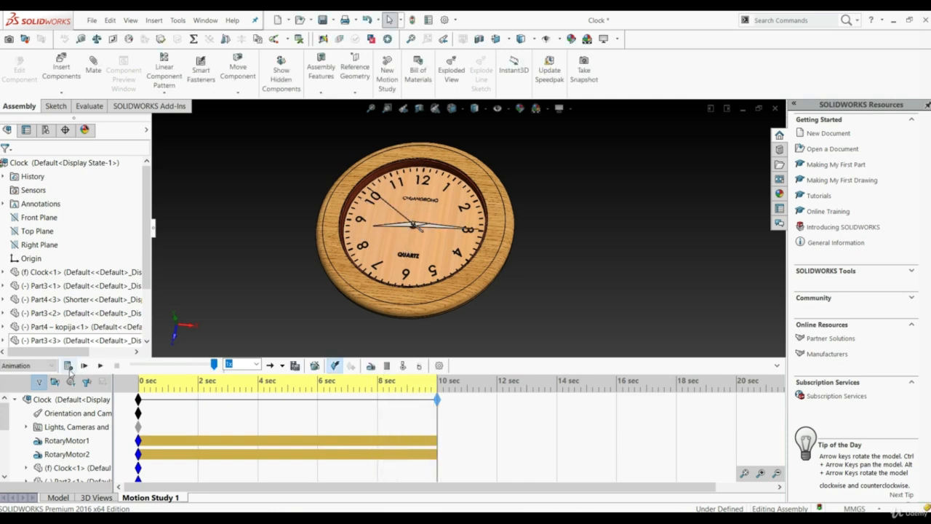
pyautogui.click(84, 366)
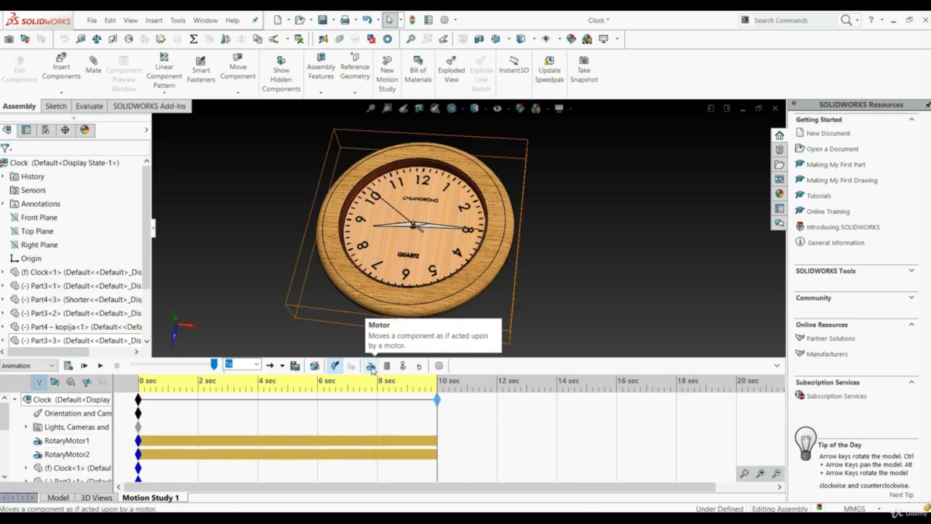
# Add a rotary motor to the thin second hand's face with reversed direction and a constant speed of 20 RPM
pyautogui.click(370, 365)
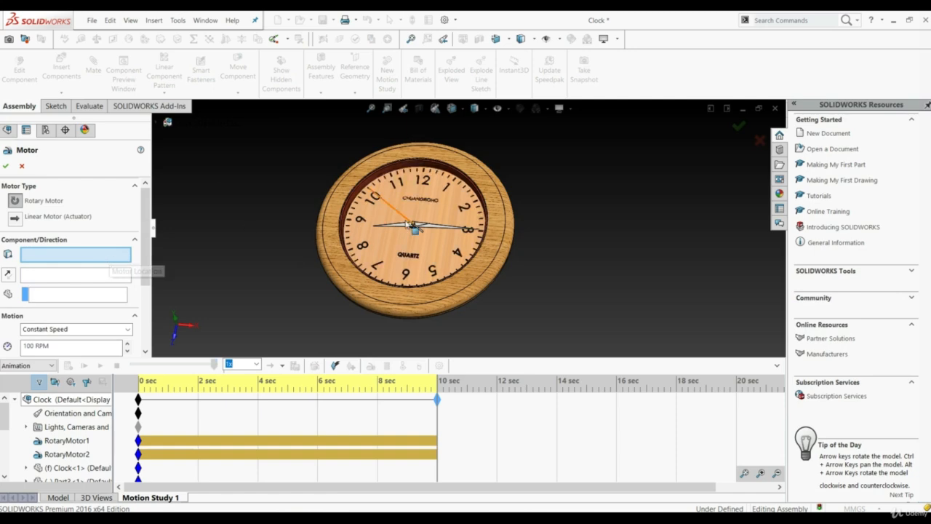
pyautogui.scroll(-10, 429, 220)
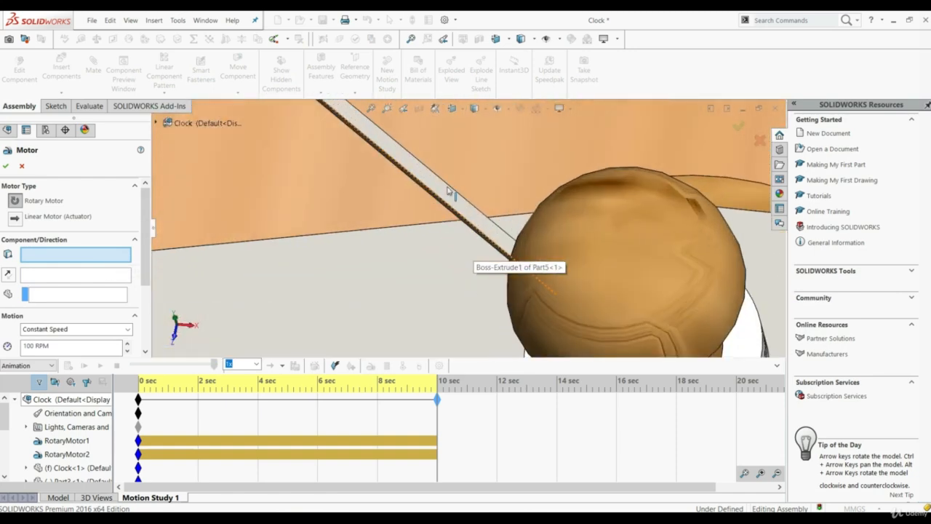
pyautogui.click(450, 197)
pyautogui.scroll(8, 429, 233)
pyautogui.scroll(6, 429, 251)
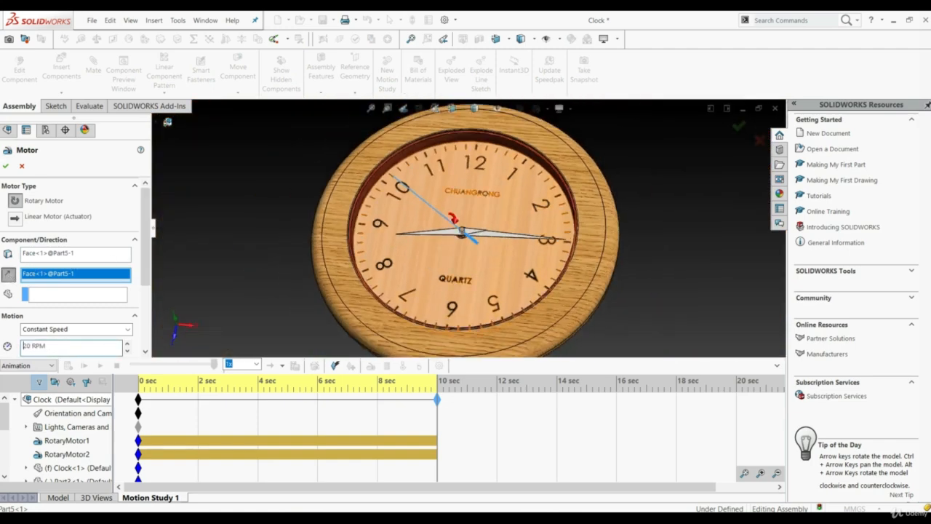
pyautogui.click(5, 167)
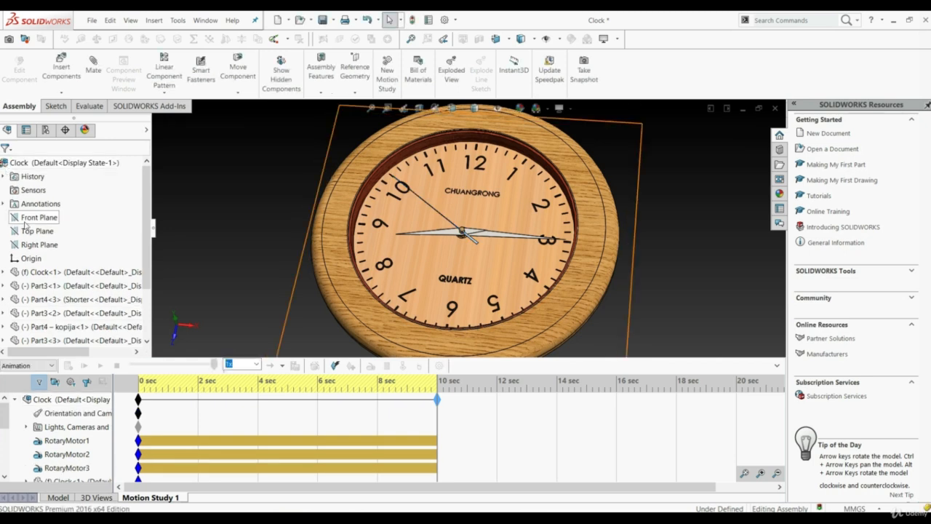
# Recalculate the motion study with all three motors and review the frames-per-second setting in its properties
pyautogui.click(68, 367)
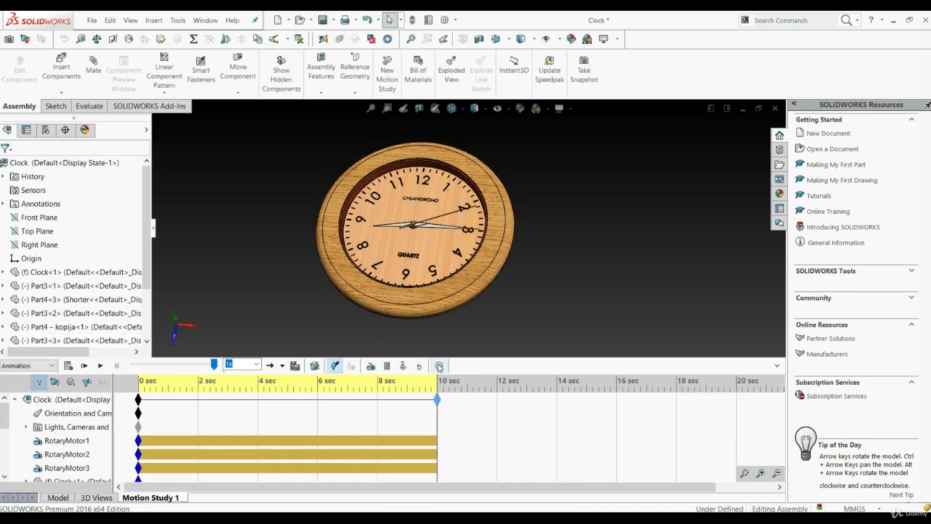
pyautogui.click(335, 364)
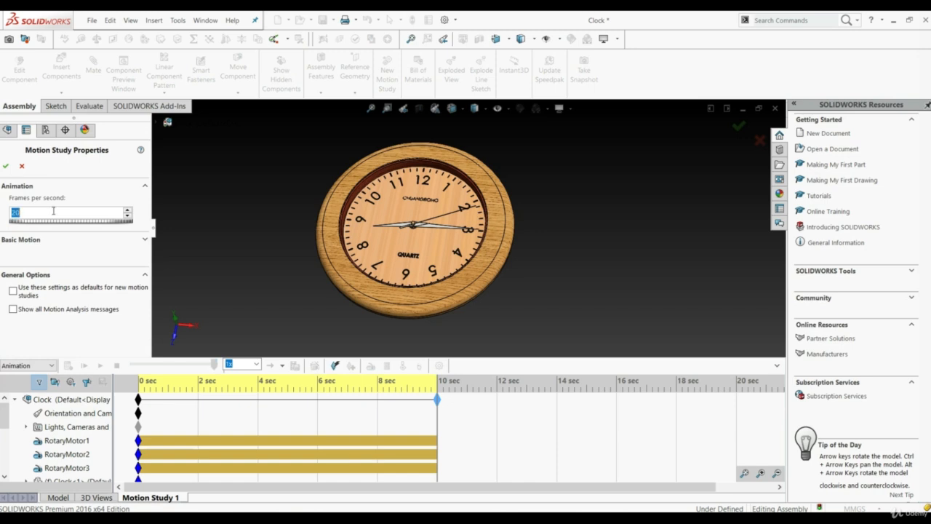
pyautogui.click(6, 166)
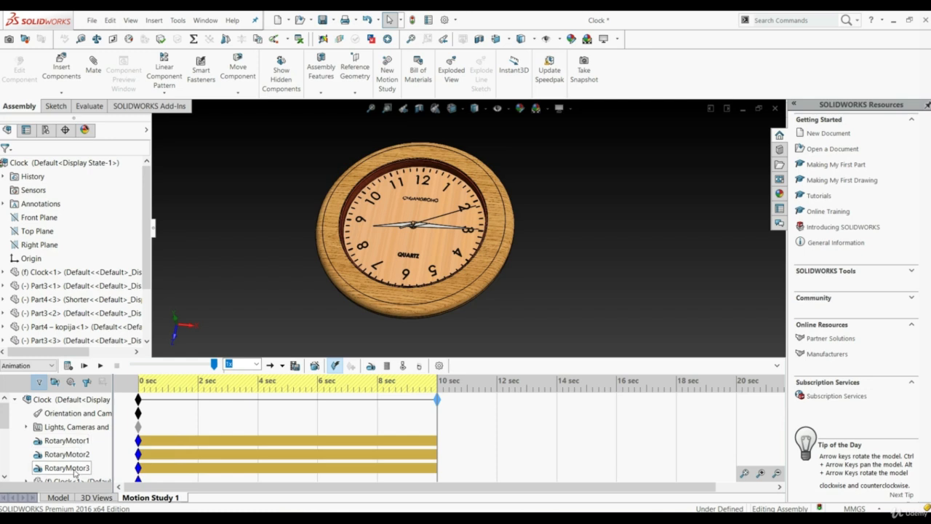
# Suppress RotaryMotor1 and RotaryMotor3 and recalculate the motion study with only RotaryMotor2 active
pyautogui.rightClick(76, 442)
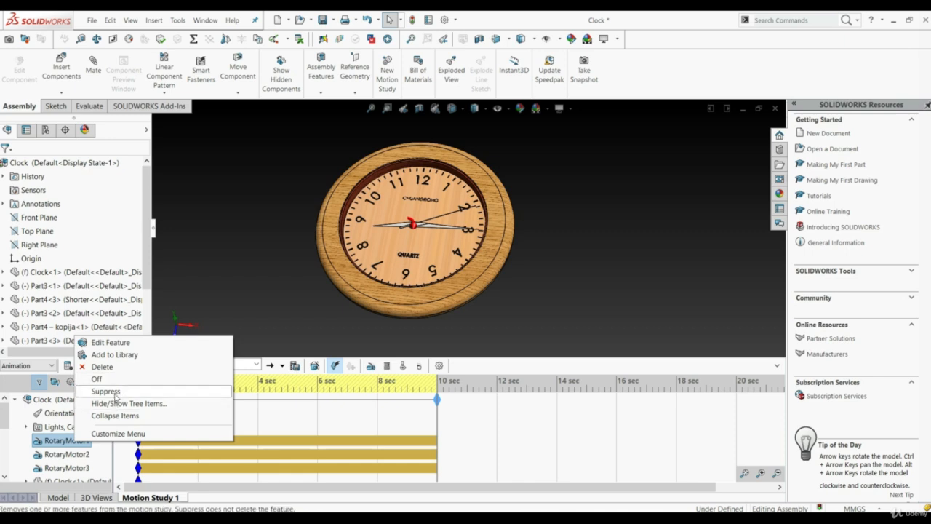
pyautogui.click(117, 393)
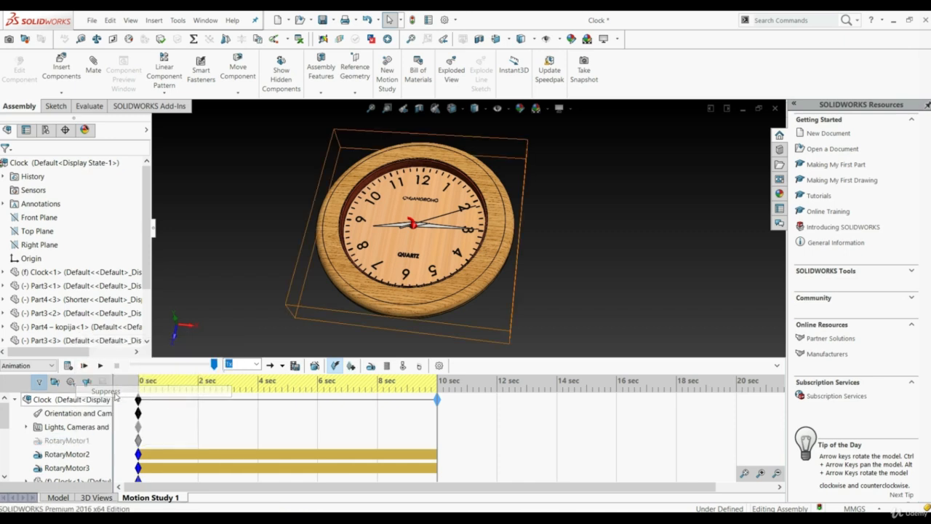
pyautogui.rightClick(67, 472)
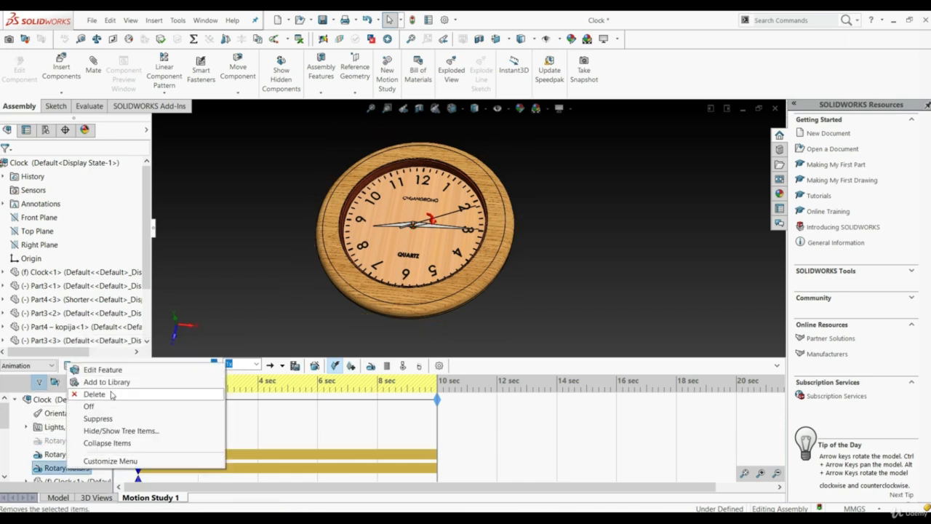
pyautogui.click(98, 418)
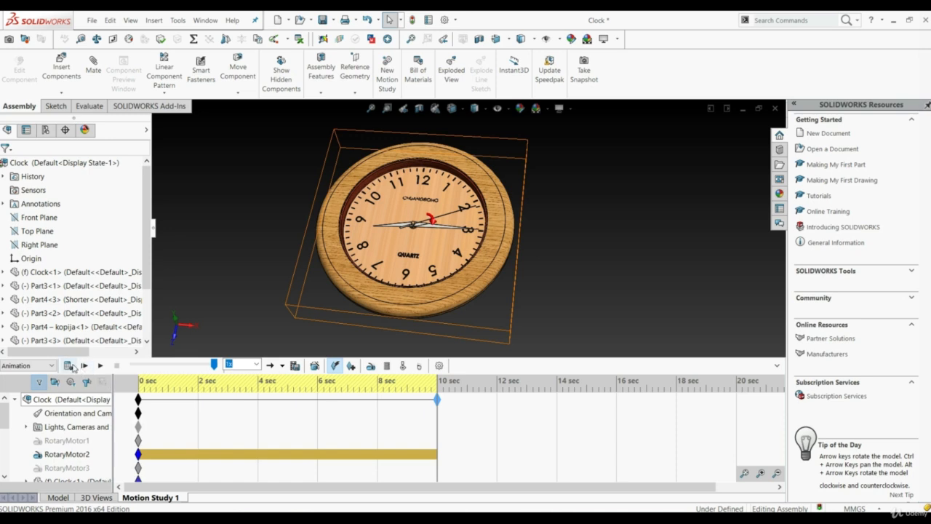
pyautogui.click(70, 366)
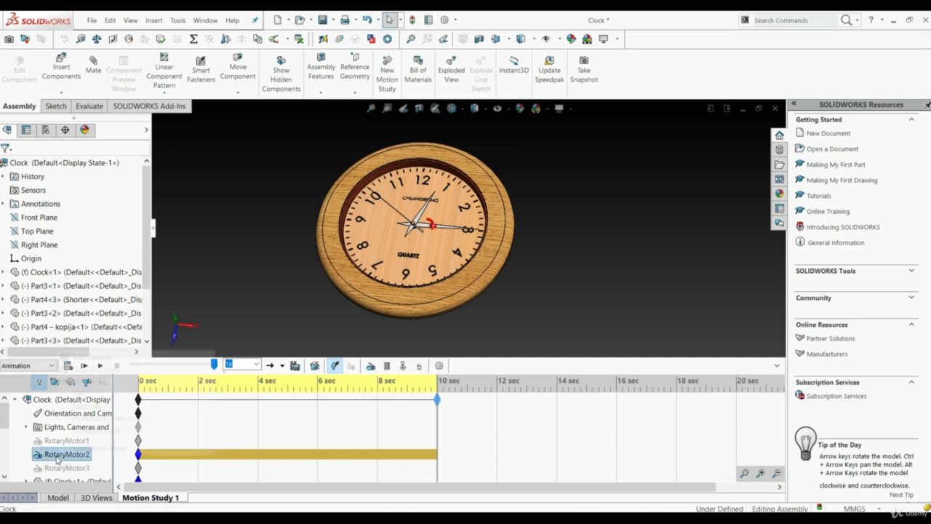
# Edit RotaryMotor2 to use a Segments motion function defined by Velocity (deg/s) over time
pyautogui.rightClick(57, 457)
pyautogui.click(87, 357)
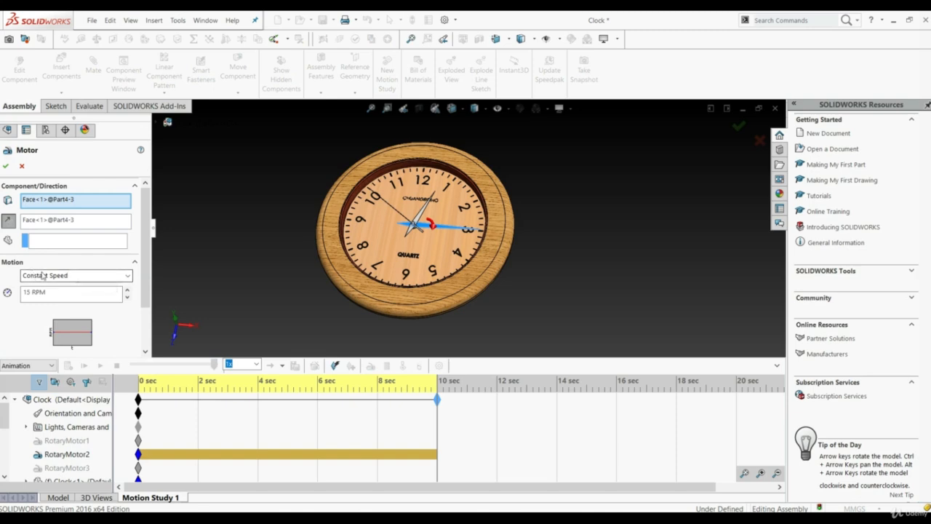
pyautogui.click(72, 277)
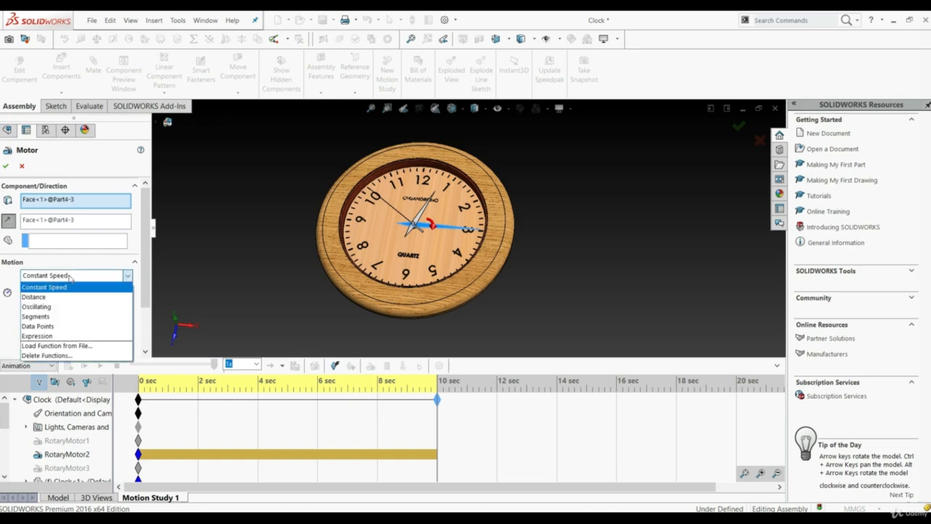
pyautogui.click(46, 317)
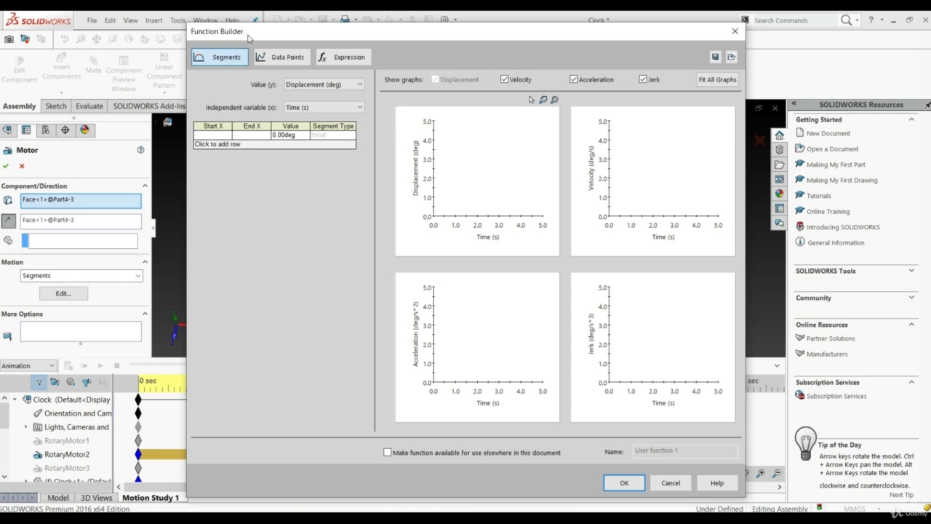
pyautogui.click(342, 85)
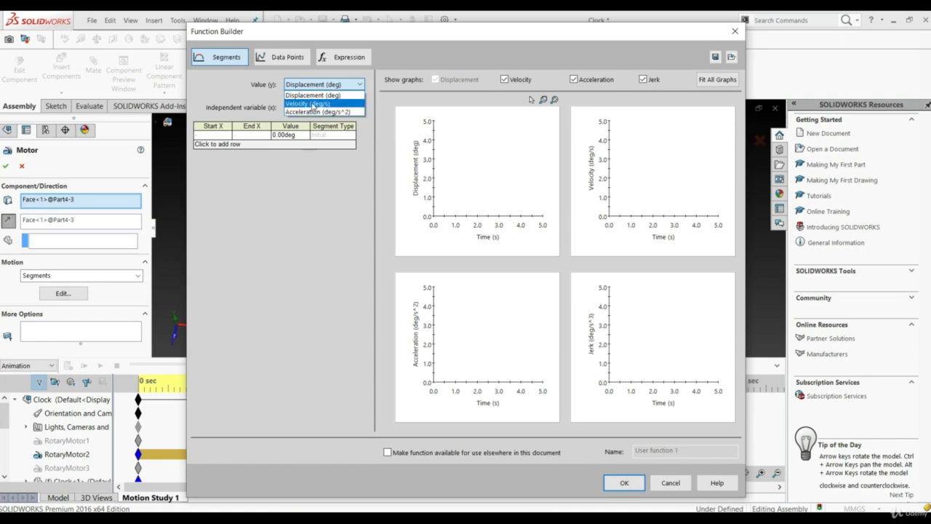
pyautogui.click(313, 104)
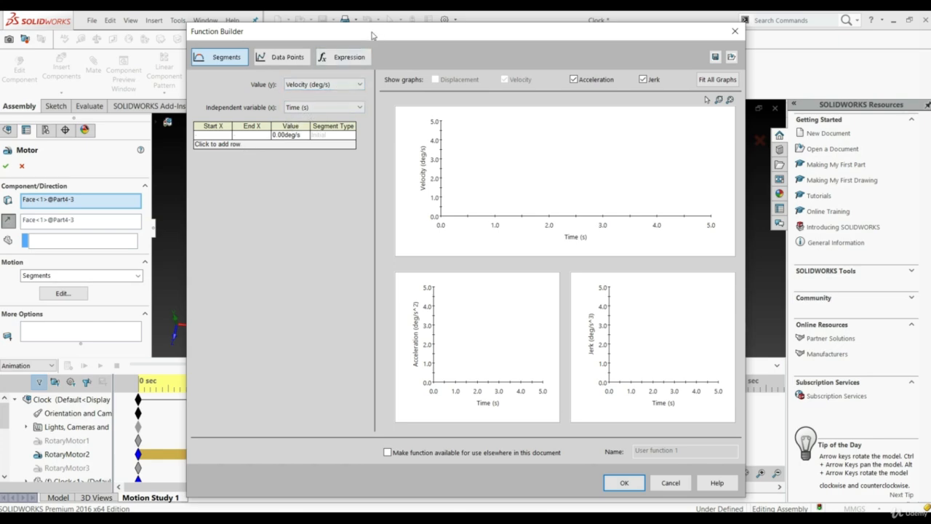
pyautogui.moveTo(371, 35); pyautogui.dragTo(382, 65)
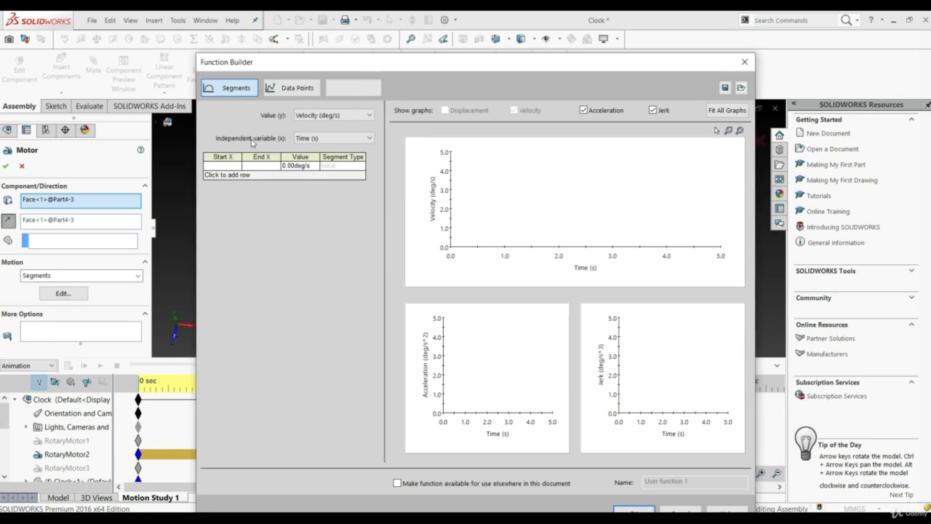
# Add six consecutive time segments to the velocity function, starting at 0 s, and end the last one at 10 s
pyautogui.click(233, 176)
pyautogui.click(232, 185)
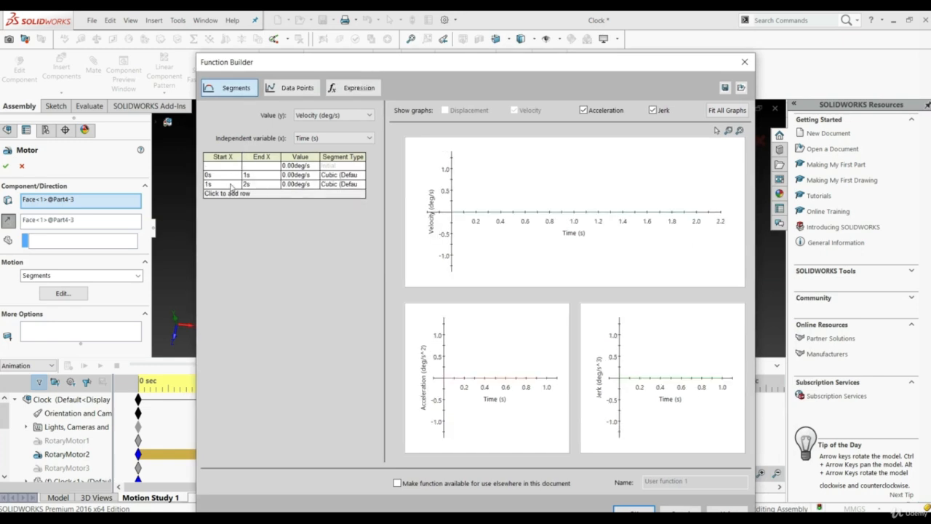
pyautogui.click(232, 193)
pyautogui.click(233, 202)
pyautogui.click(235, 211)
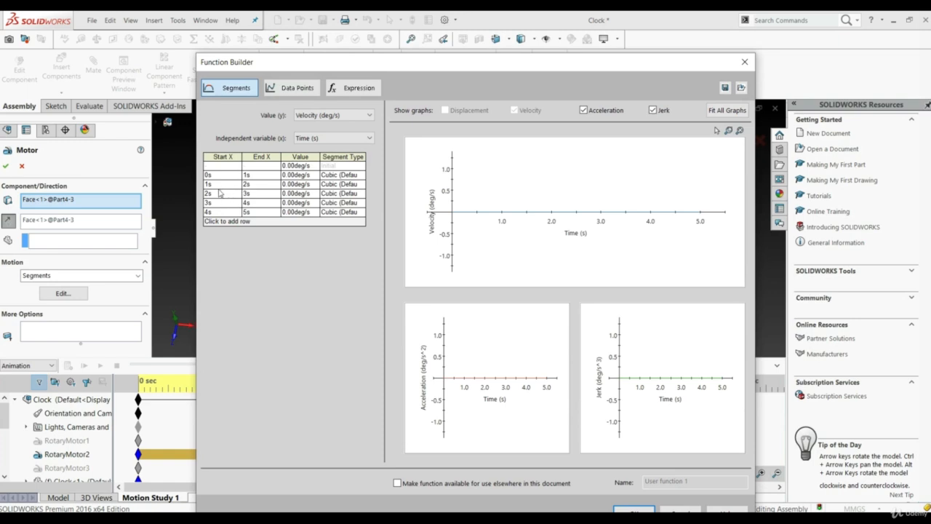
pyautogui.click(228, 221)
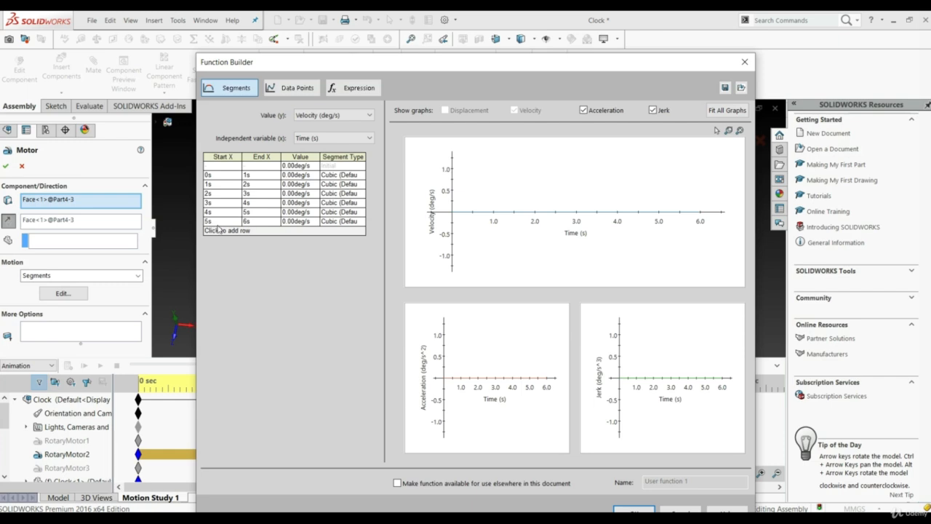
pyautogui.click(253, 222)
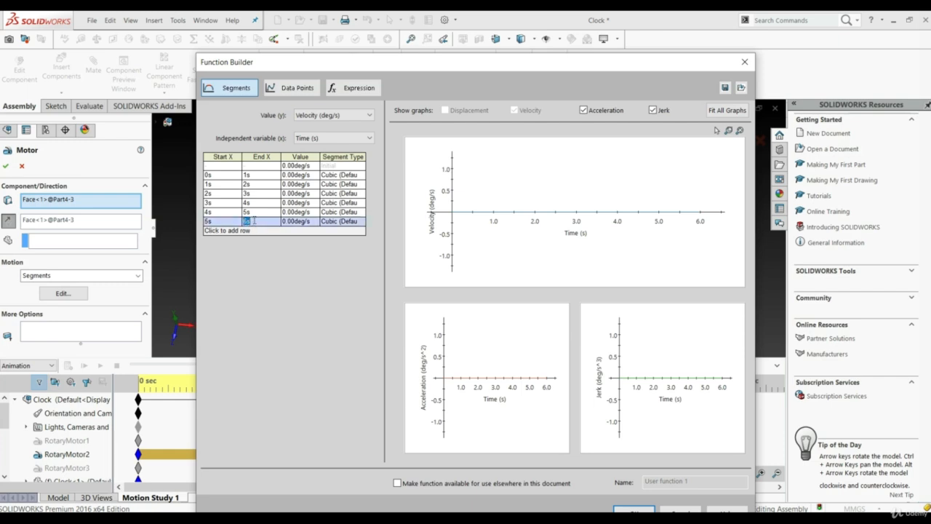
pyautogui.click(260, 197)
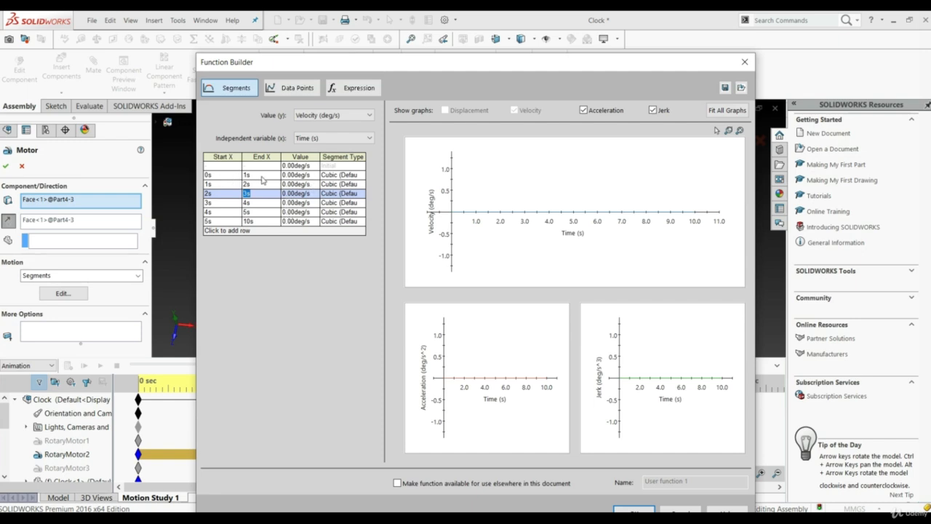
# Set the segment velocities to 60 deg/s for 0–1 s, 20 deg/s for 2–3 s and 150 deg/s for 5–10 s
pyautogui.click(292, 176)
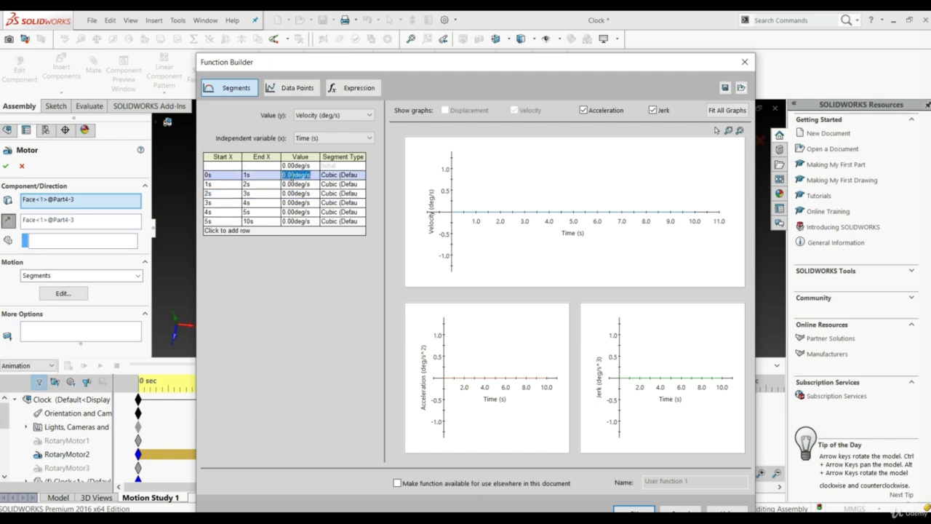
pyautogui.write('60')
pyautogui.press('Tab')
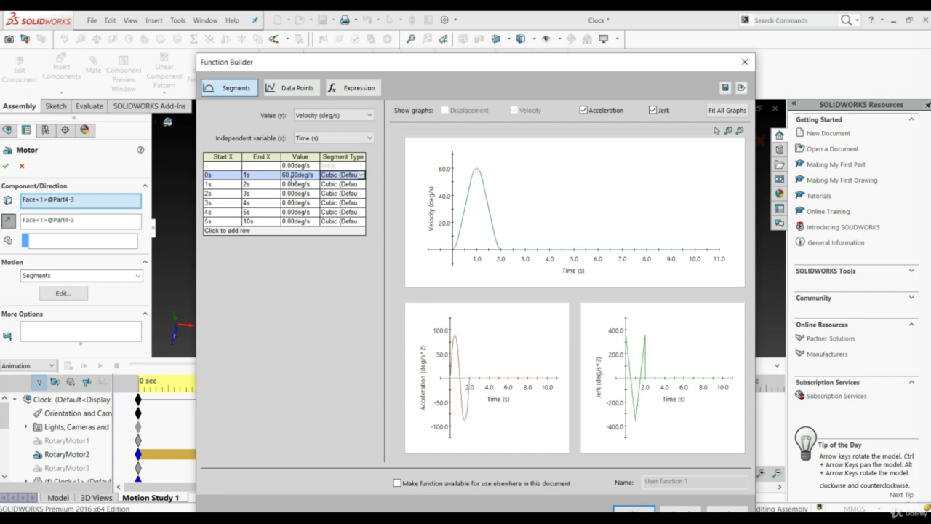
pyautogui.click(291, 210)
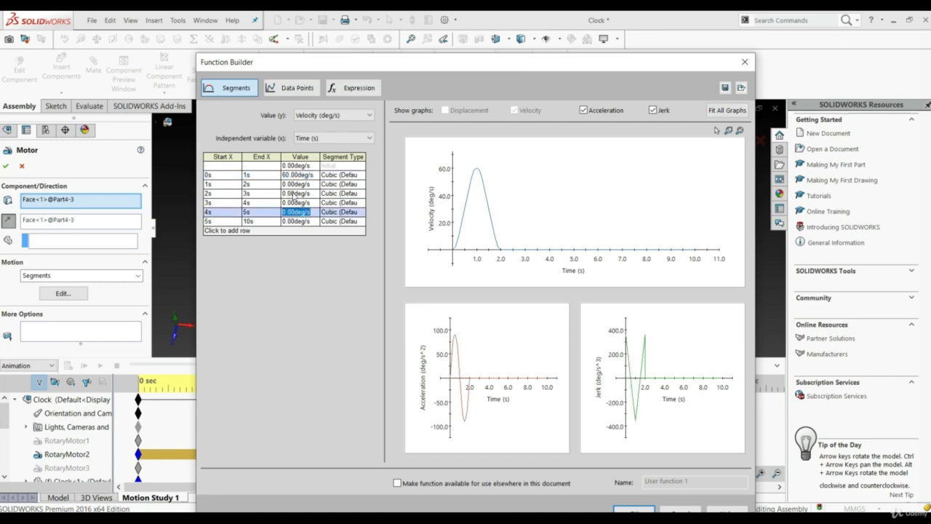
pyautogui.click(294, 194)
pyautogui.click(294, 193)
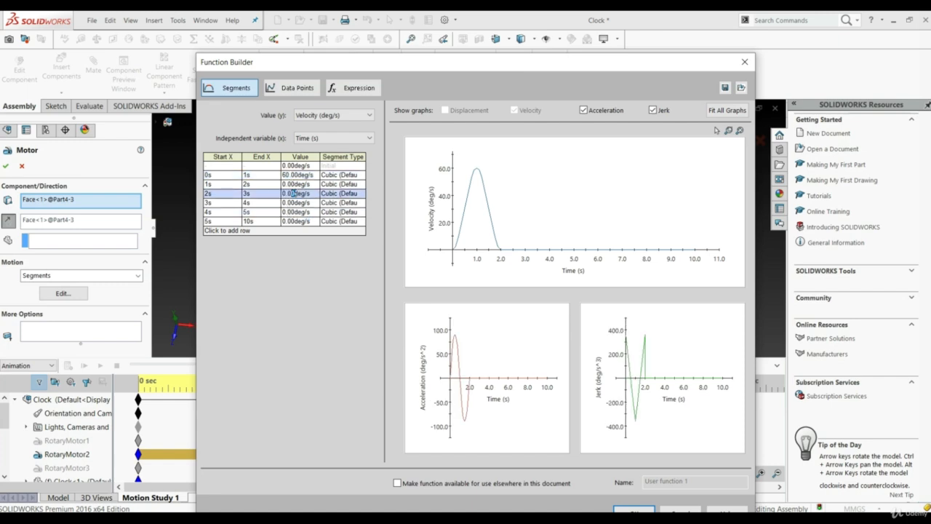
pyautogui.write('20')
pyautogui.press('Return')
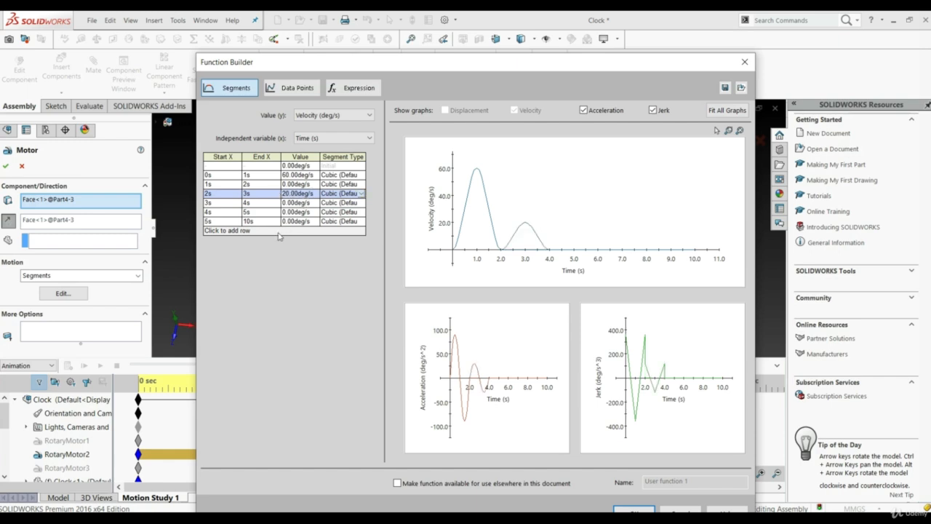
pyautogui.click(294, 221)
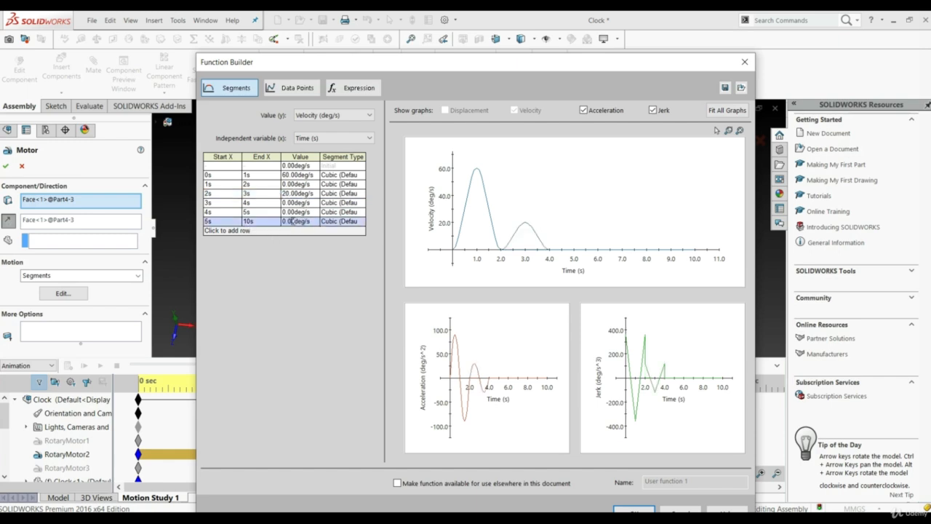
pyautogui.write('150')
pyautogui.press('Return')
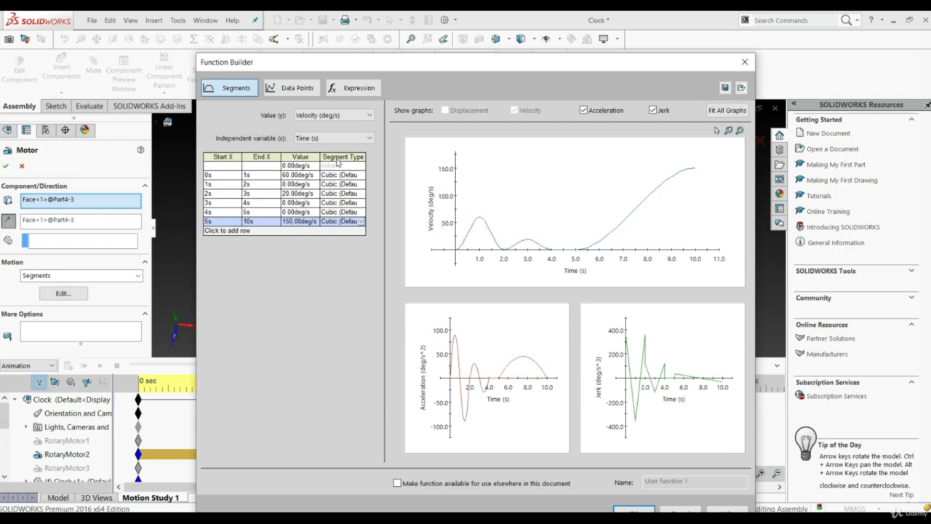
# Choose Cubic (Default) as the segment type for the 0–1 s segment
pyautogui.click(353, 177)
pyautogui.click(361, 175)
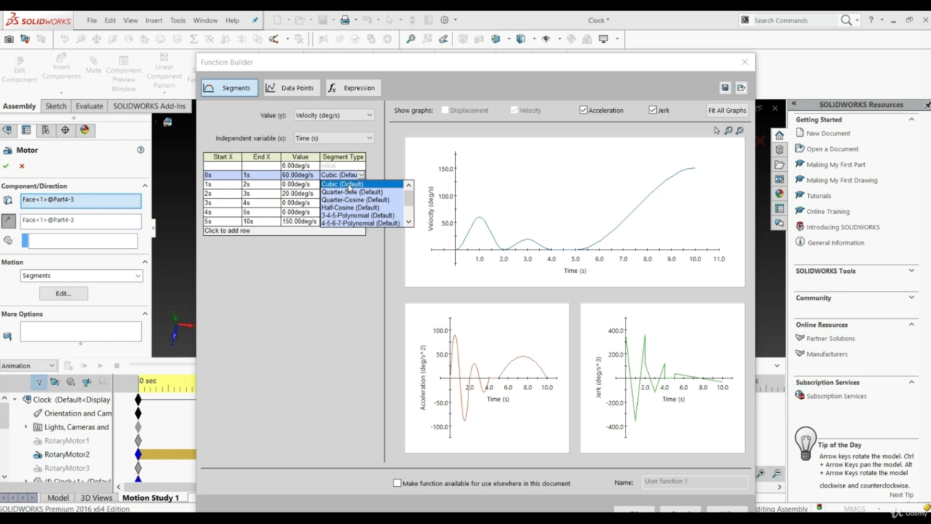
pyautogui.click(349, 186)
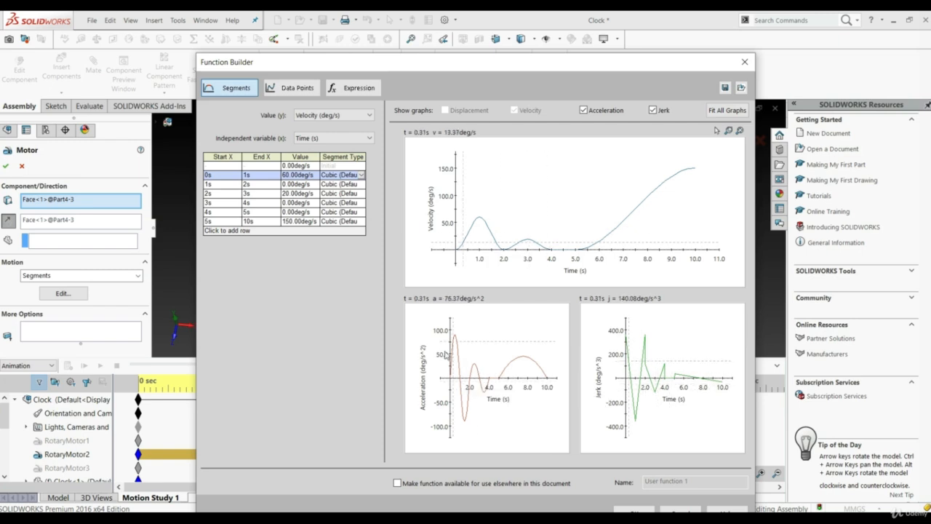
# Accept the segment velocity function and the edited motor, and recalculate the motion study
pyautogui.moveTo(454, 341)
pyautogui.click(634, 511)
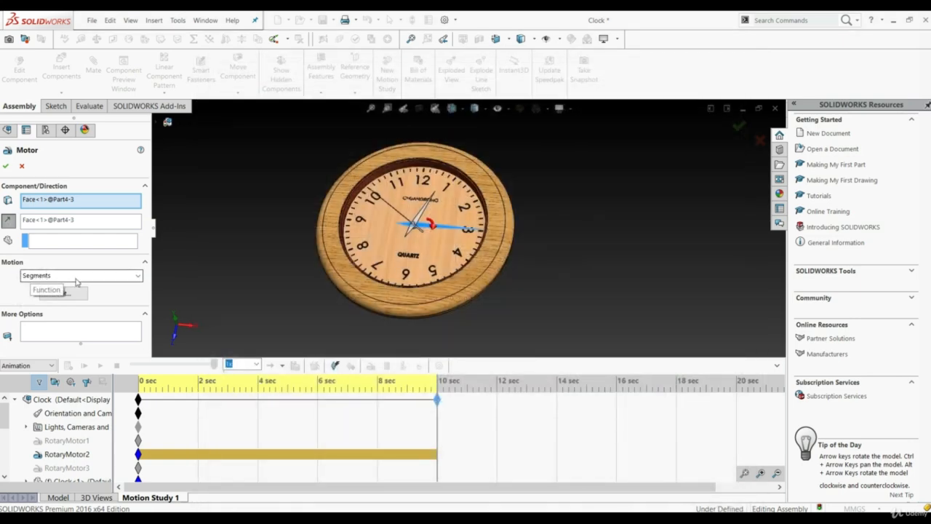
pyautogui.click(6, 165)
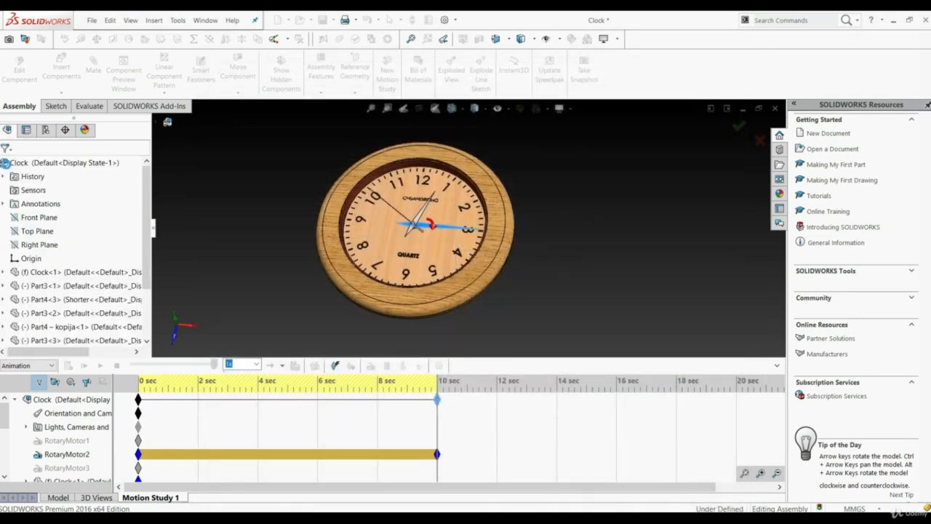
pyautogui.click(68, 366)
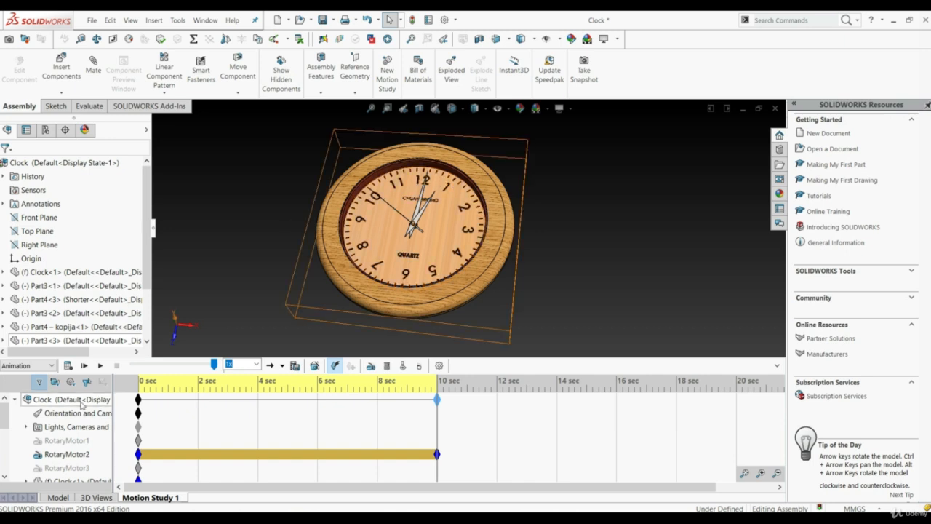
# Unsuppress RotaryMotor1 and RotaryMotor3 and recalculate the motion study with all three motors
pyautogui.rightClick(52, 442)
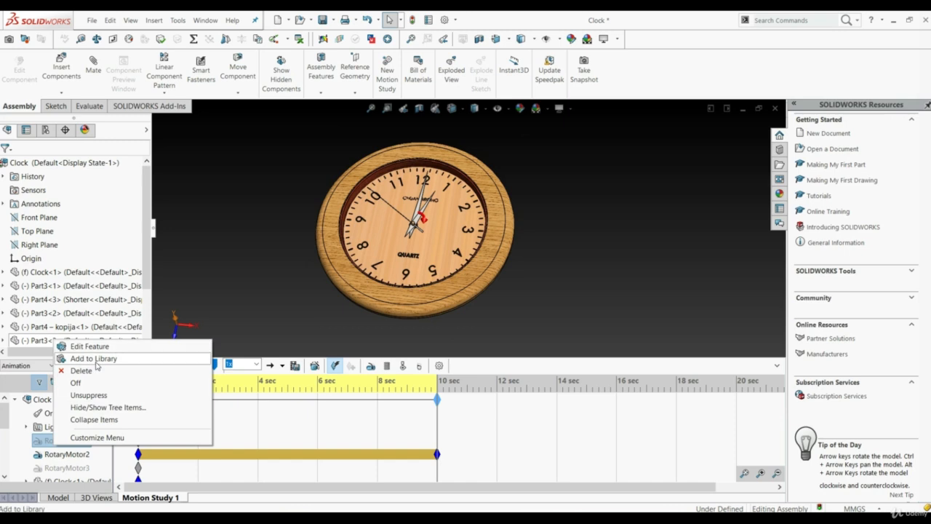
pyautogui.click(91, 395)
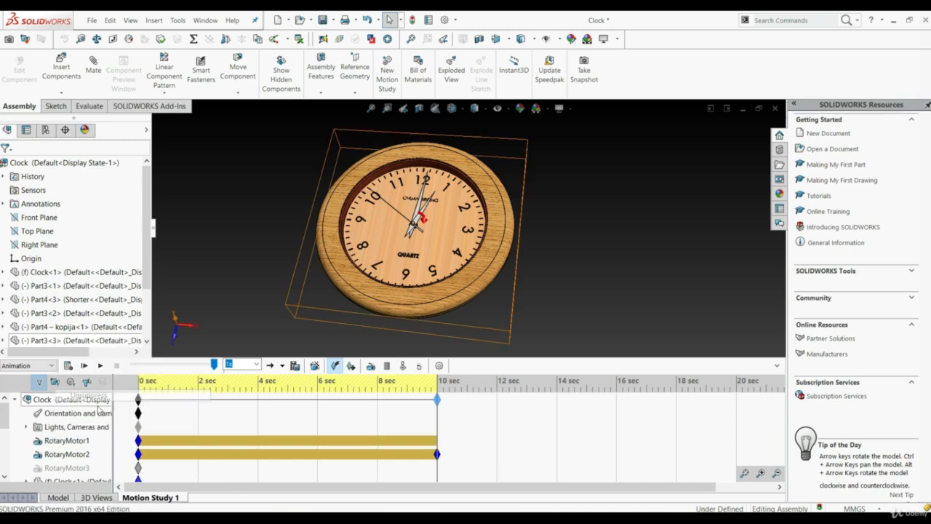
pyautogui.rightClick(67, 471)
pyautogui.click(109, 420)
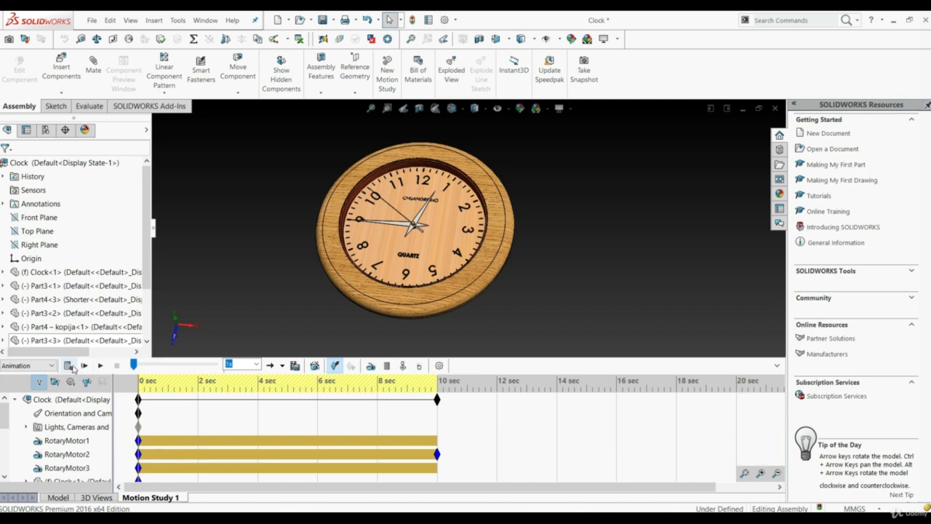
pyautogui.click(67, 366)
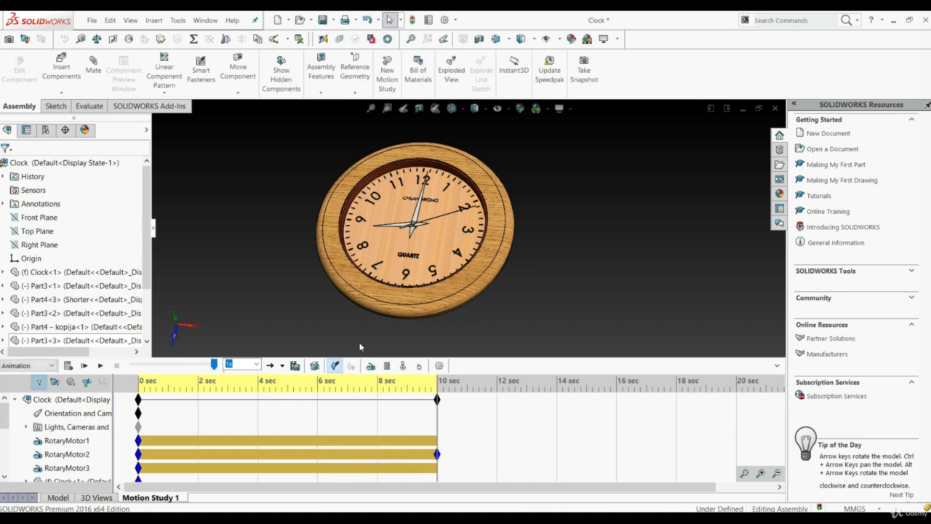
# Start saving the clock animation to a video file
pyautogui.click(296, 366)
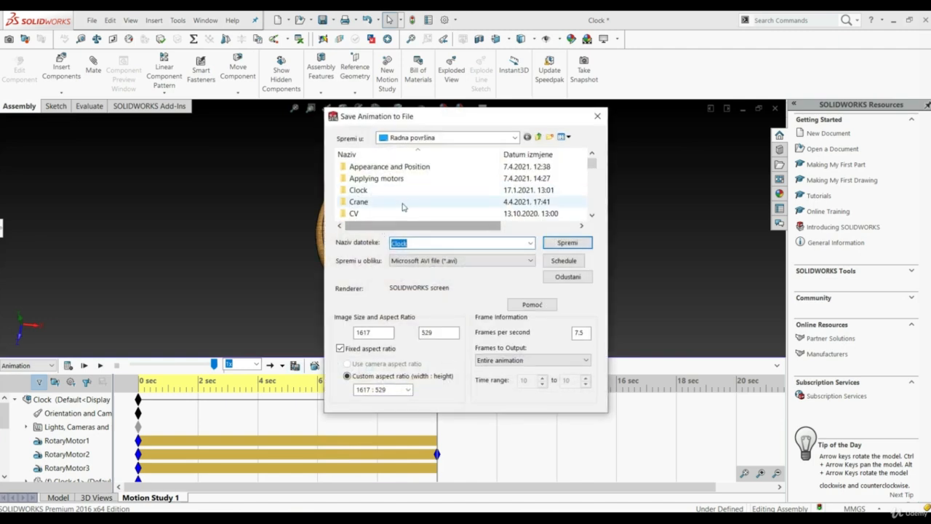